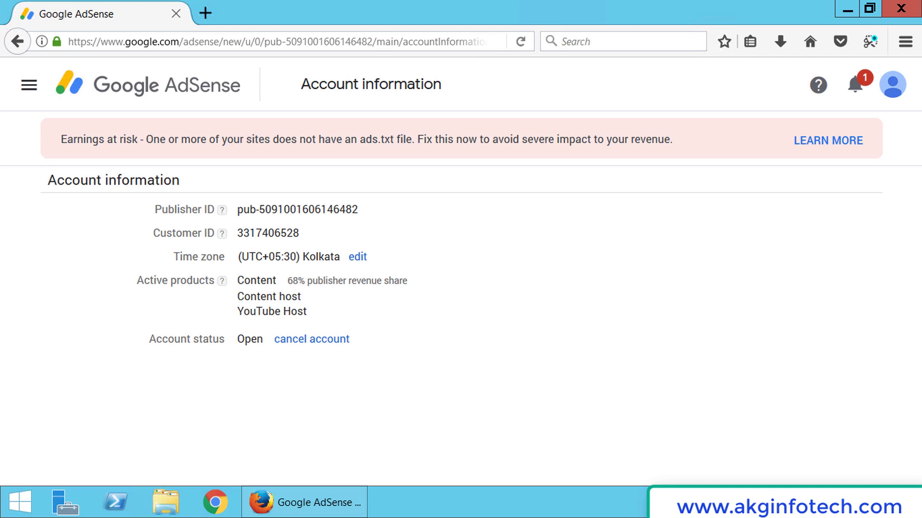
# - Highlight the AdSense 'Earnings at risk' warning about the missing ads.txt file
pyautogui.moveTo(61, 139); pyautogui.dragTo(477, 139)
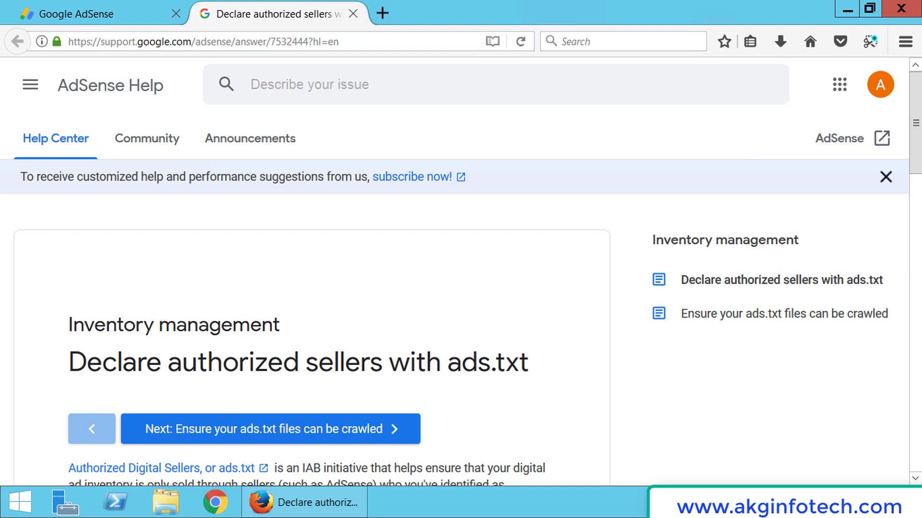
# - Scroll to 'Create your own ads.txt file for AdSense' and select 'ads.txt' in the heading
pyautogui.scroll(-2, 461, 298)
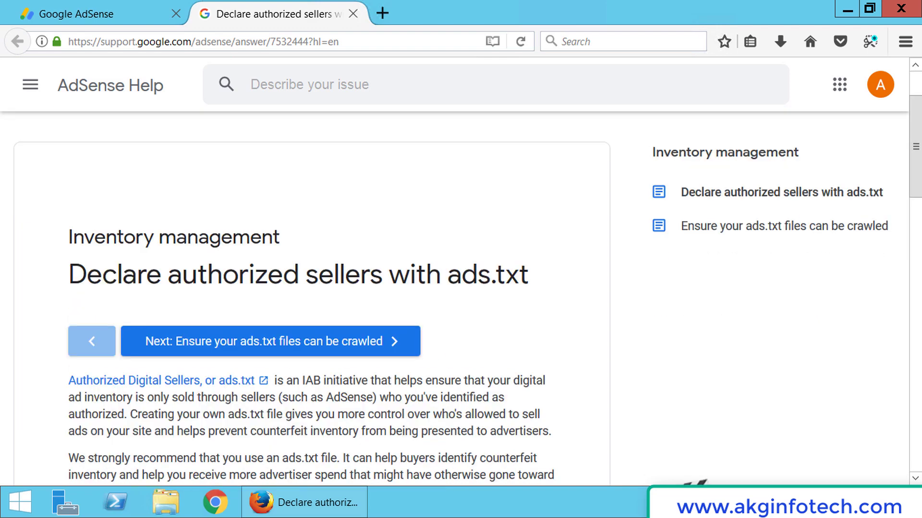
pyautogui.scroll(-4, 461, 298)
pyautogui.scroll(-1, 461, 298)
pyautogui.scroll(-1, 461, 298)
pyautogui.scroll(-2, 461, 298)
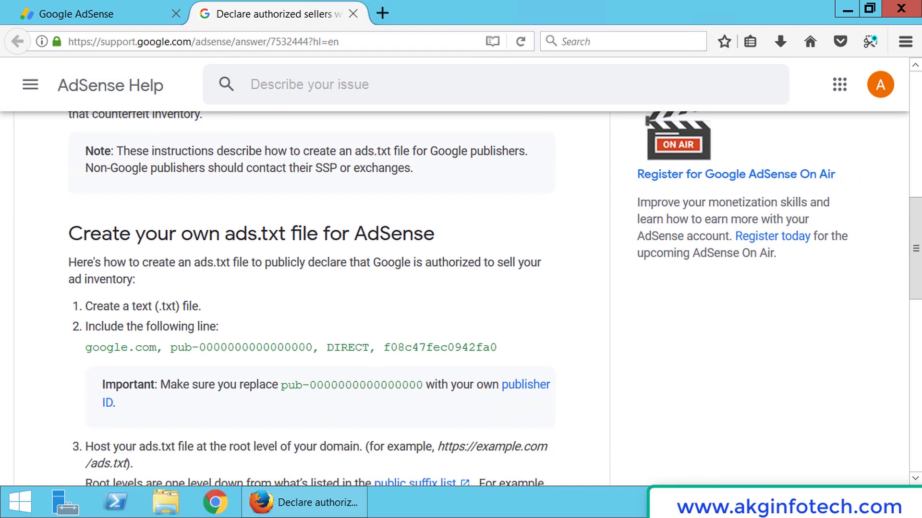
pyautogui.moveTo(224, 234); pyautogui.dragTo(286, 234)
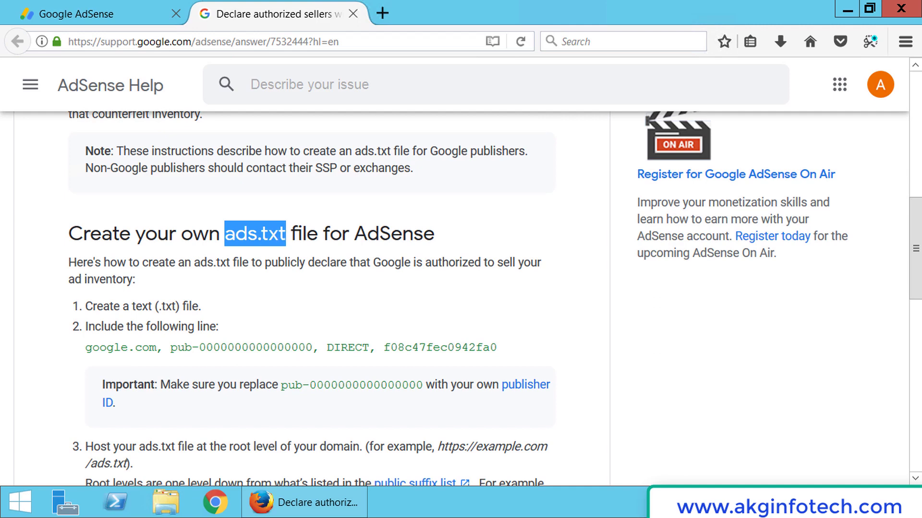
# - Create a new text document named ads.txt on the desktop and open it in Notepad
pyautogui.press('super+d')
pyautogui.rightClick(175, 240)
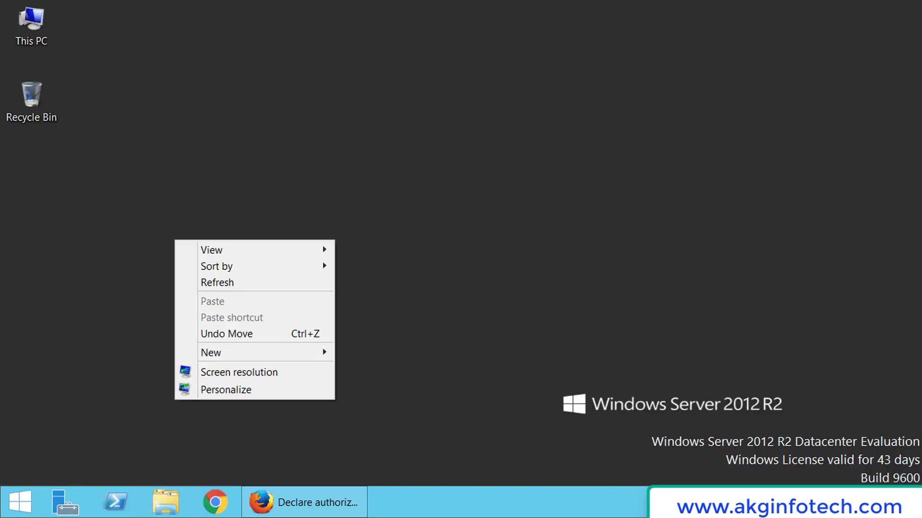
pyautogui.click(212, 353)
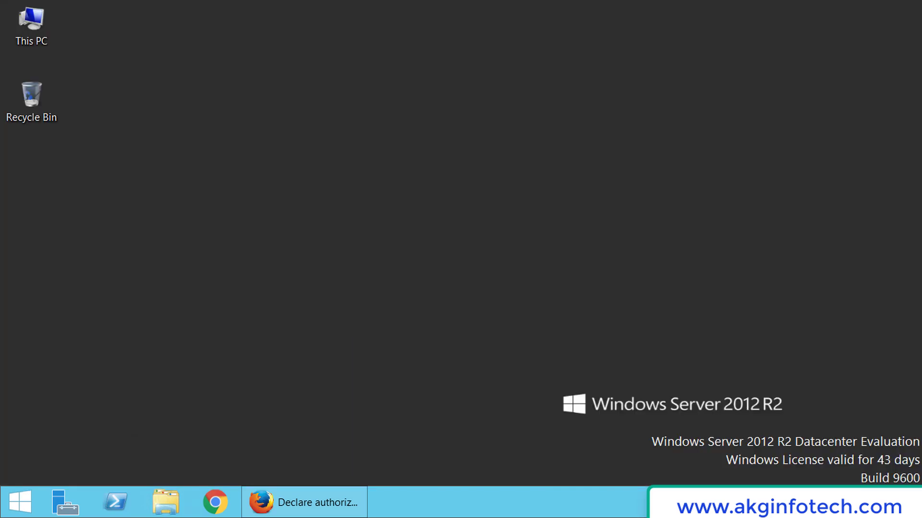
pyautogui.click(391, 443)
pyautogui.write('ads.txt')
pyautogui.press('Return')
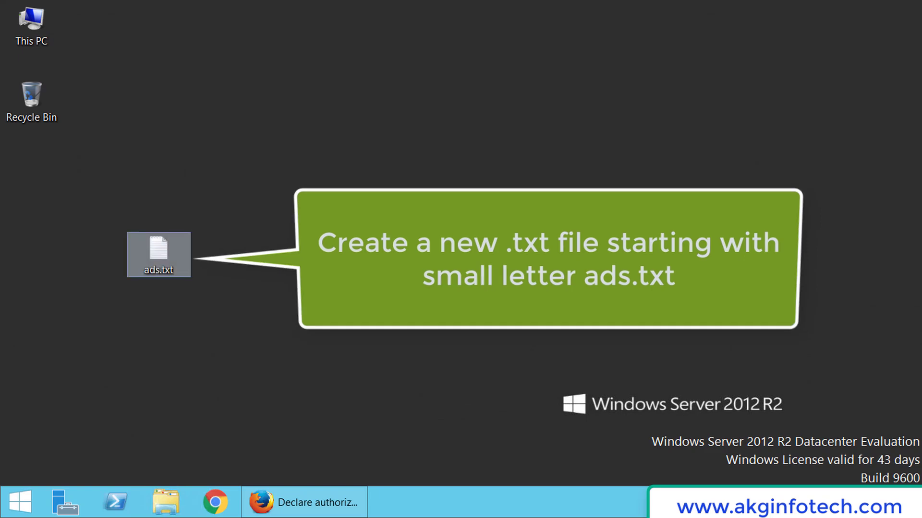
pyautogui.press('Return')
pyautogui.hotkey('alt', 'Tab')
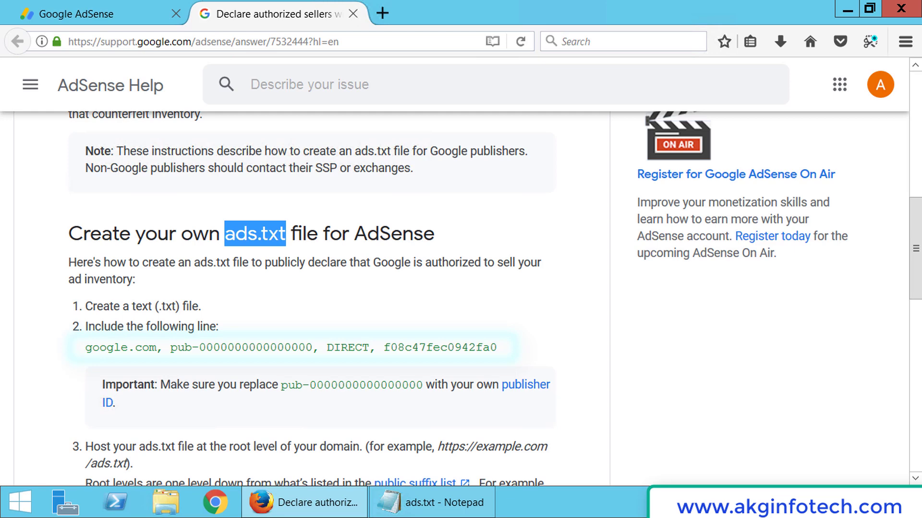
pyautogui.moveTo(85, 347)
pyautogui.mouseDown()
pyautogui.moveTo(302, 385)
pyautogui.moveTo(489, 348)
pyautogui.mouseUp()
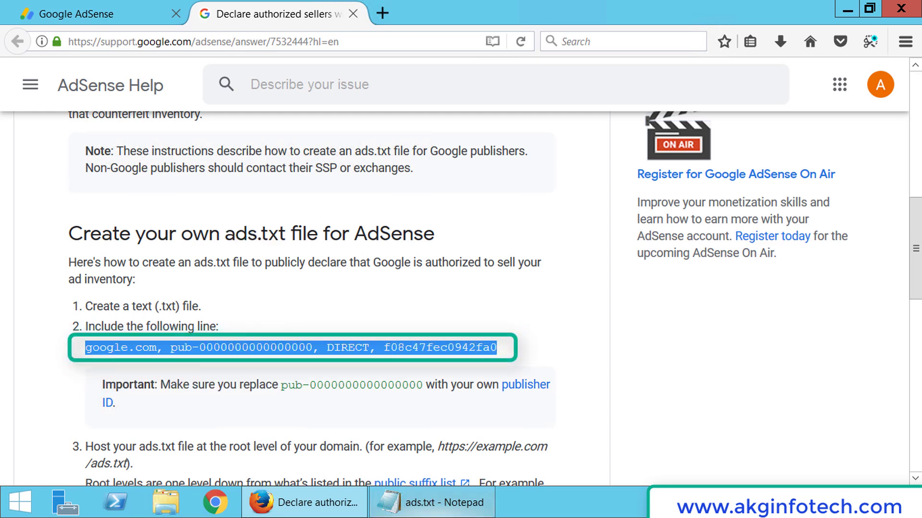
pyautogui.rightClick(472, 347)
pyautogui.click(508, 355)
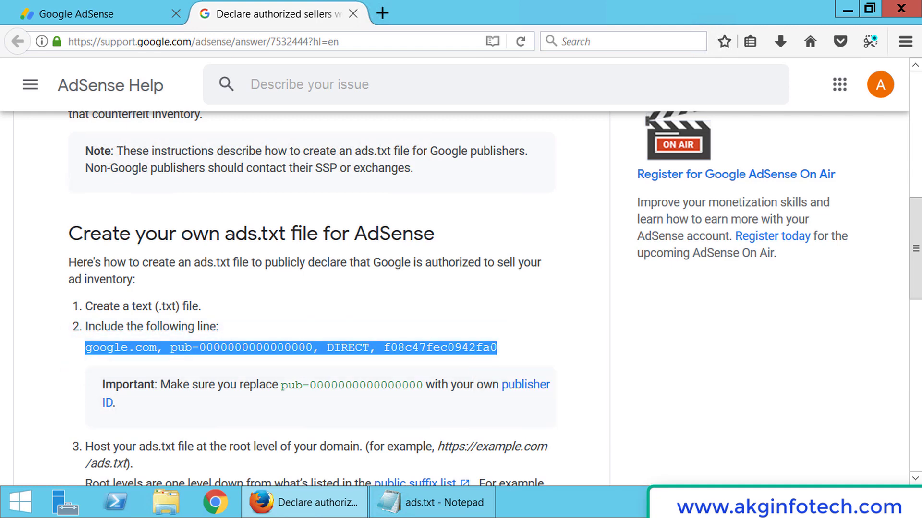
pyautogui.click(432, 503)
pyautogui.hotkey('ctrl', 'v')
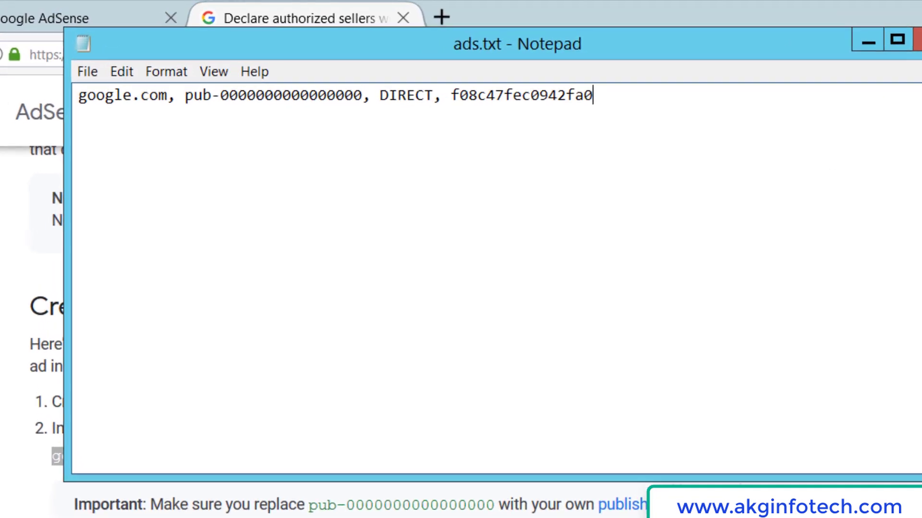
pyautogui.moveTo(185, 95); pyautogui.dragTo(362, 95)
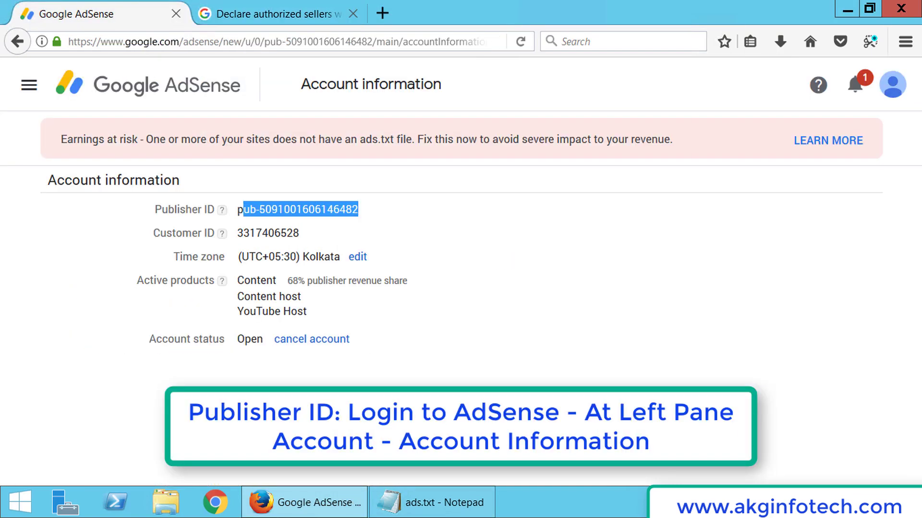
# - Copy the Publisher ID value from the AdSense Account information page
pyautogui.moveTo(243, 210); pyautogui.dragTo(237, 209)
pyautogui.rightClick(269, 210)
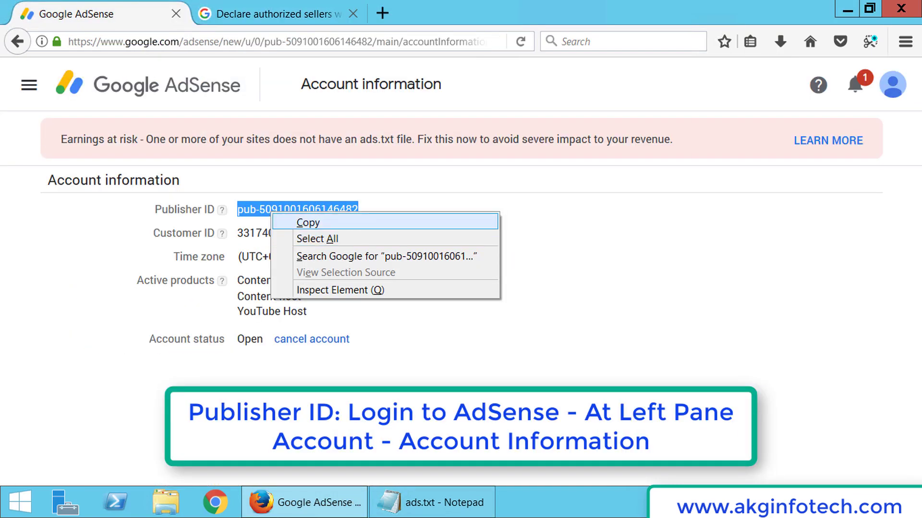
pyautogui.click(298, 221)
pyautogui.click(432, 502)
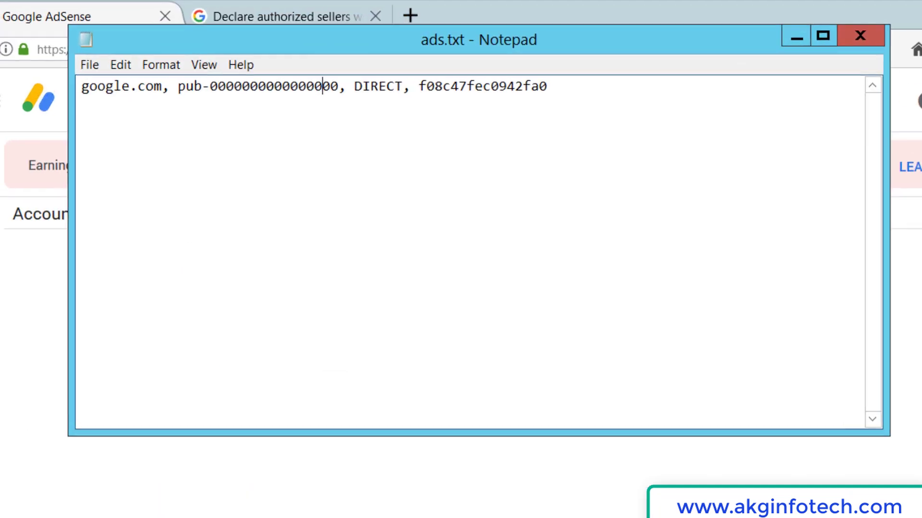
pyautogui.moveTo(169, 99); pyautogui.dragTo(355, 100)
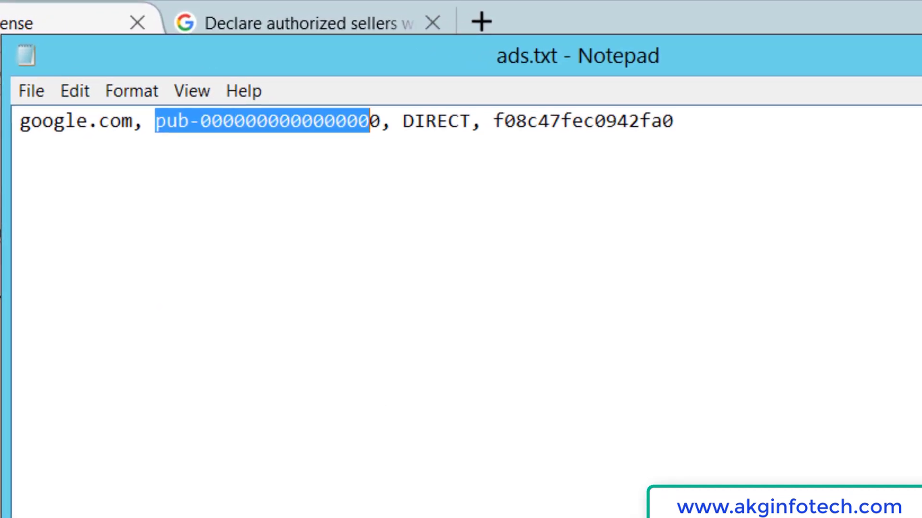
pyautogui.hotkey('ctrl', 'v')
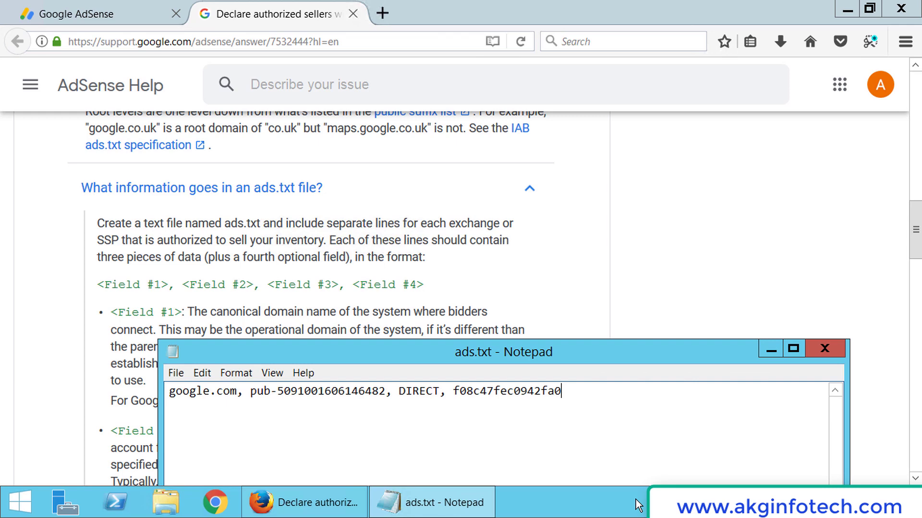
pyautogui.press('Down')
pyautogui.press('Down')
pyautogui.press('Down')
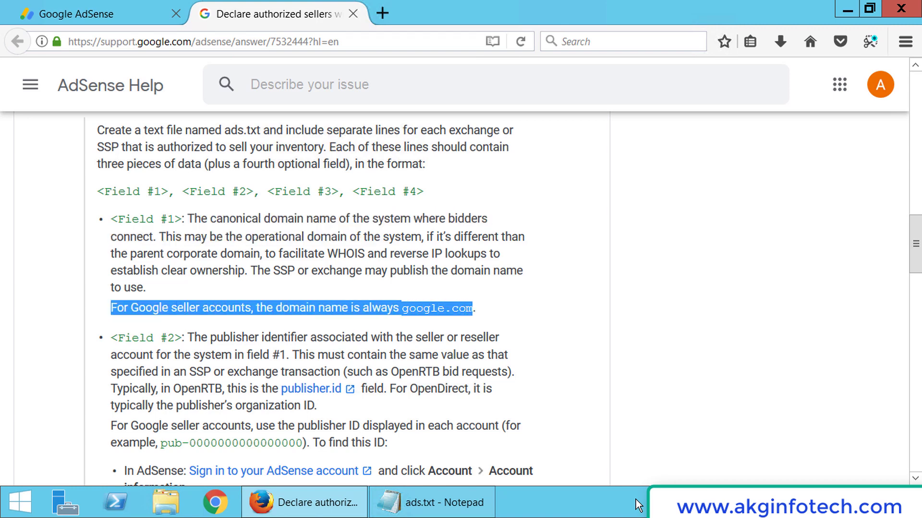
pyautogui.press('Down')
pyautogui.press('Down')
pyautogui.press('Down')
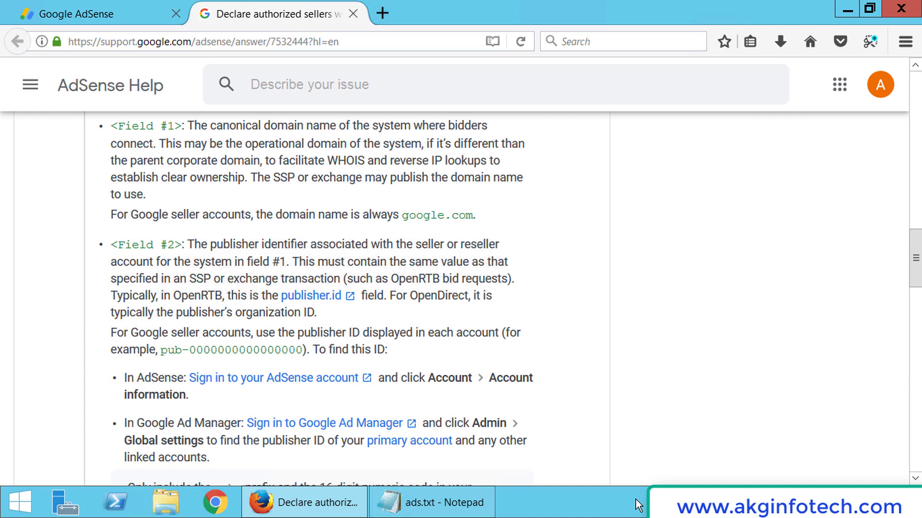
pyautogui.press('Down')
pyautogui.press('Down')
pyautogui.press('Down')
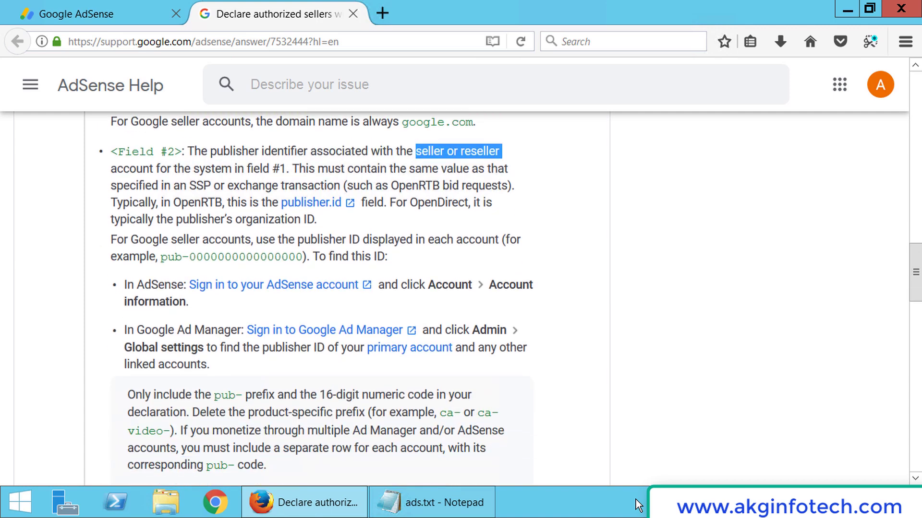
pyautogui.hotkey('alt', 'Tab')
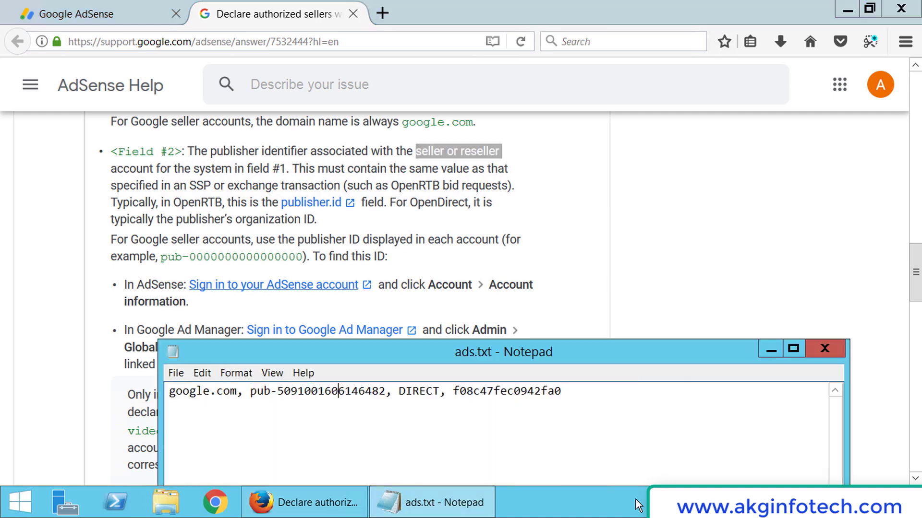
pyautogui.hotkey('alt', 'Tab')
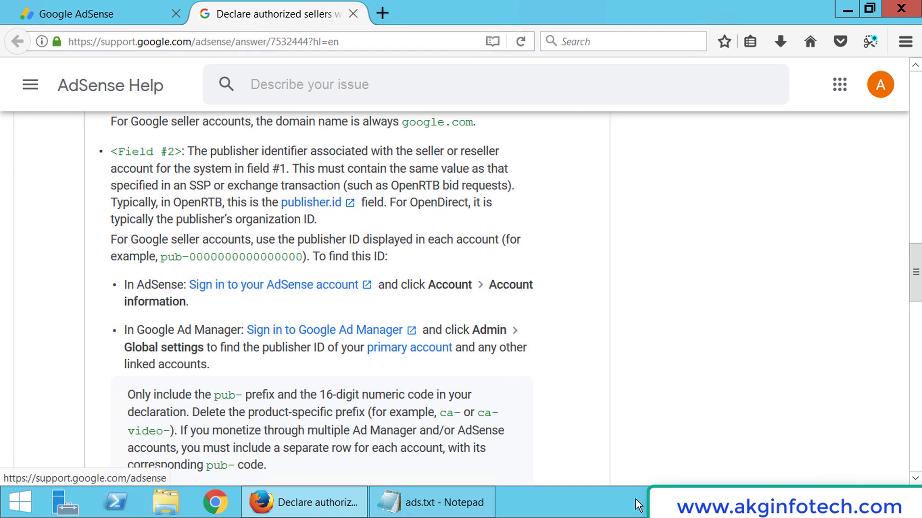
pyautogui.press('pagedown')
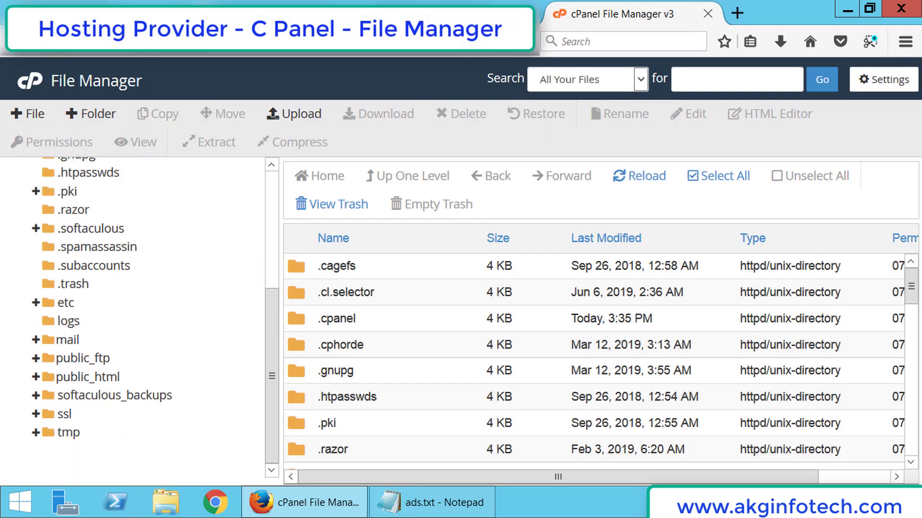
# - Open public_html's upload page, close Notepad, and drag ads.txt from the desktop to upload it
pyautogui.click(90, 377)
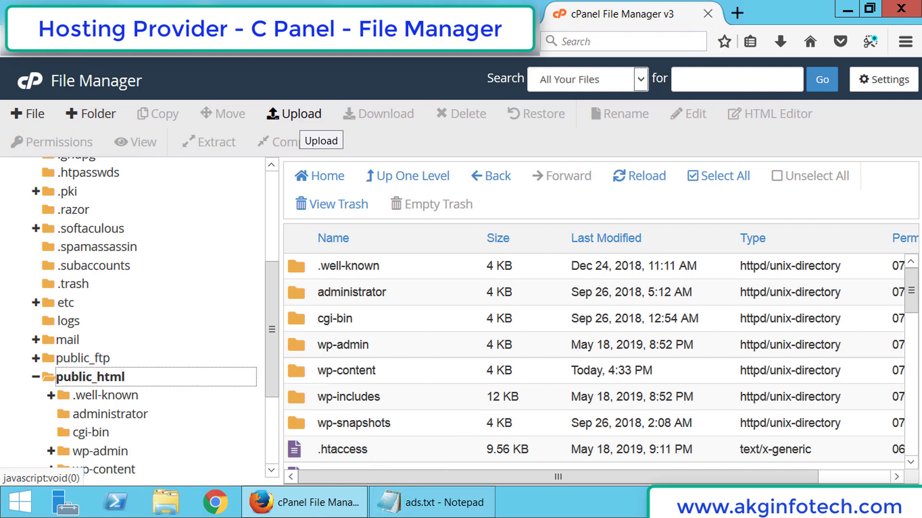
pyautogui.click(293, 114)
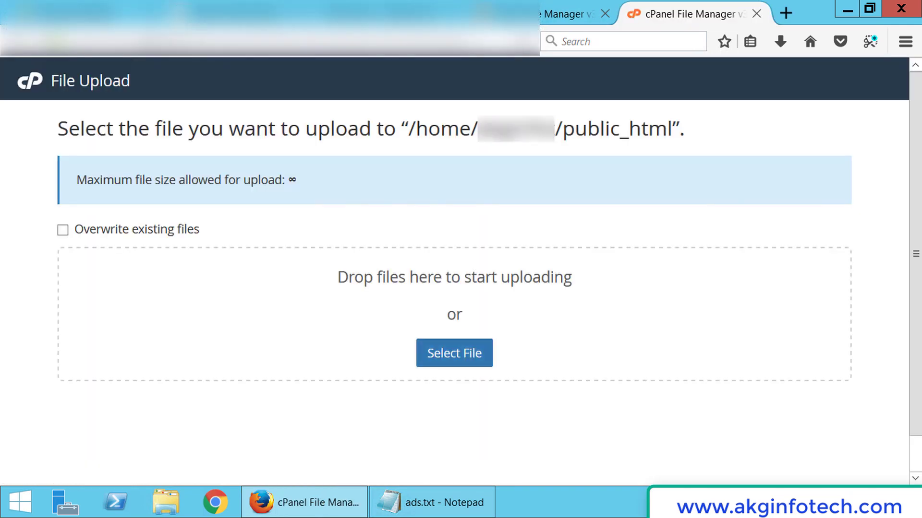
pyautogui.click(432, 503)
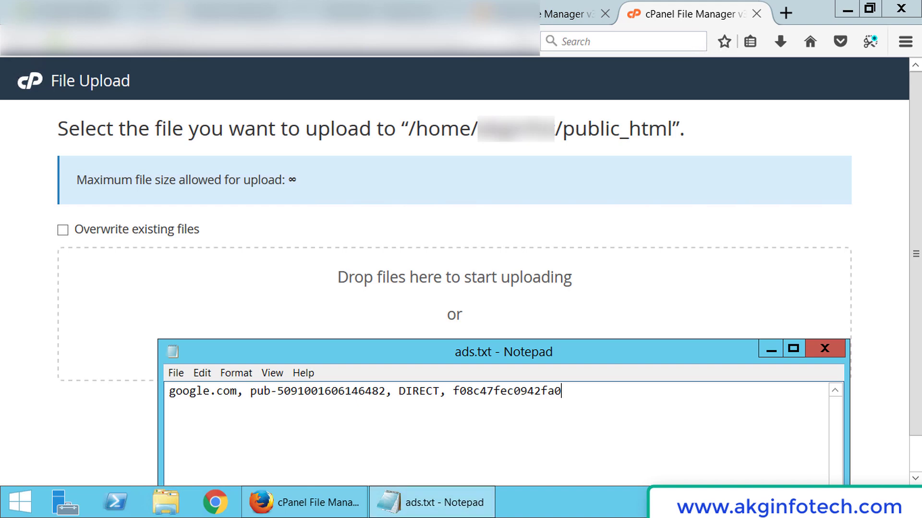
pyautogui.click(825, 348)
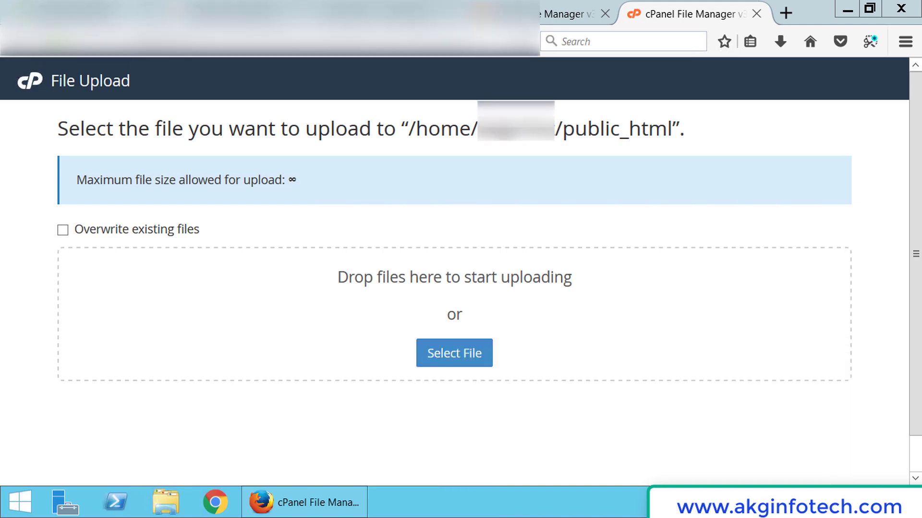
pyautogui.press('super+d')
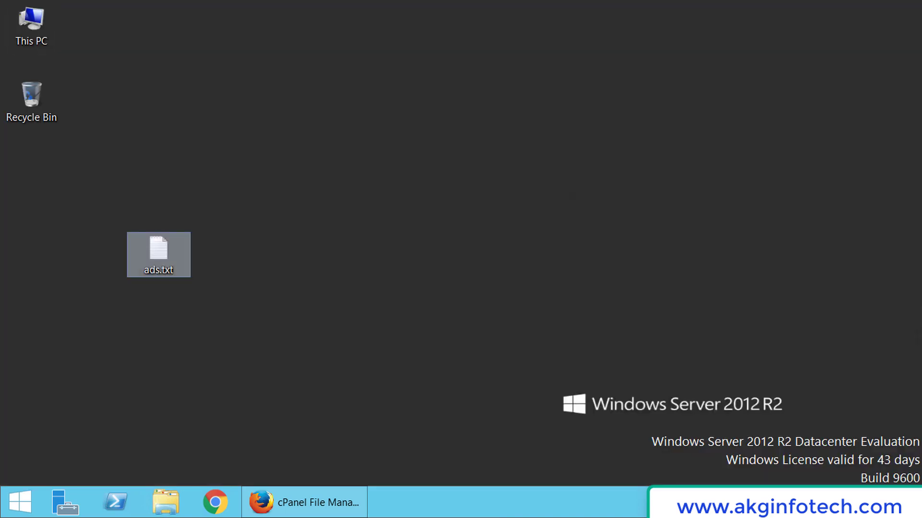
pyautogui.moveTo(159, 252); pyautogui.dragTo(430, 305)
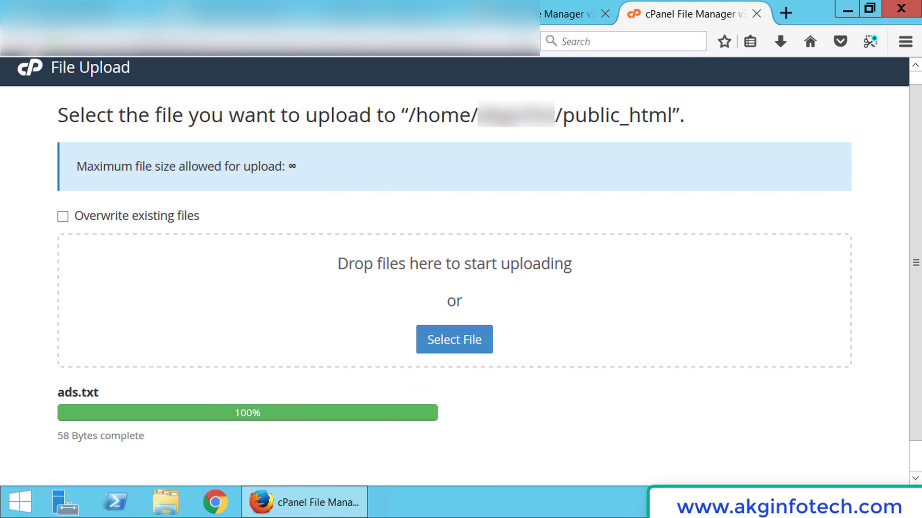
# - Reload the public_html listing and select the uploaded 58-byte ads.txt file
pyautogui.click(571, 13)
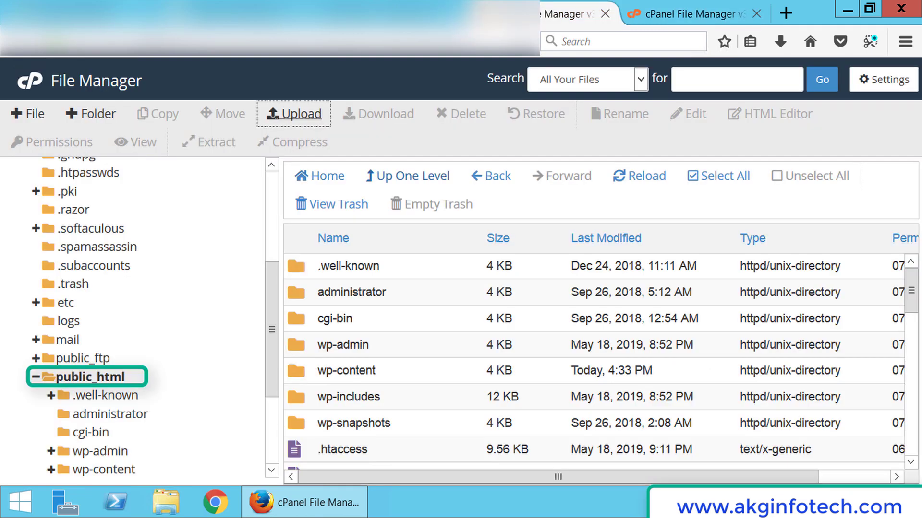
pyautogui.click(639, 176)
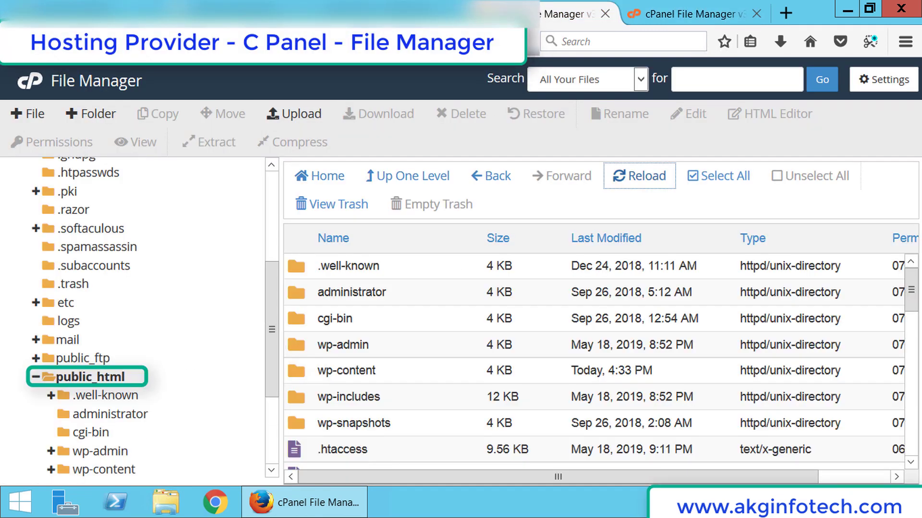
pyautogui.scroll(-3, 600, 360)
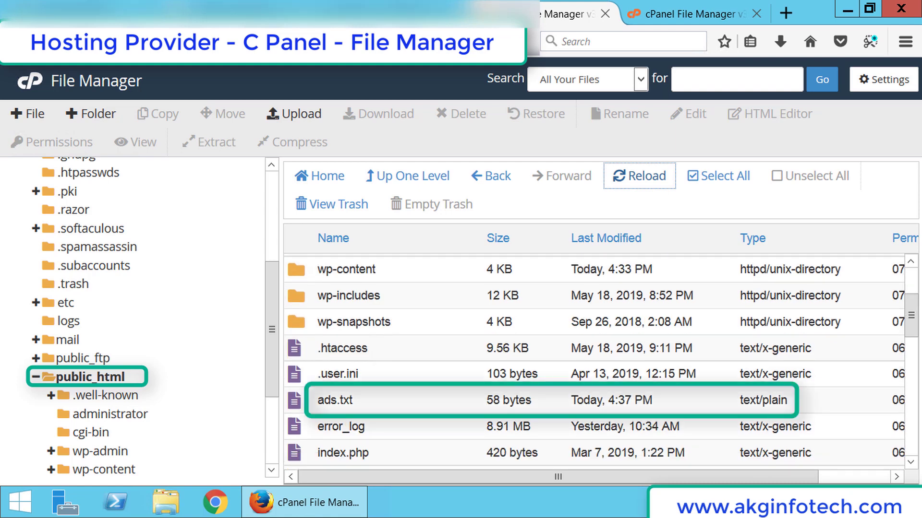
pyautogui.click(335, 399)
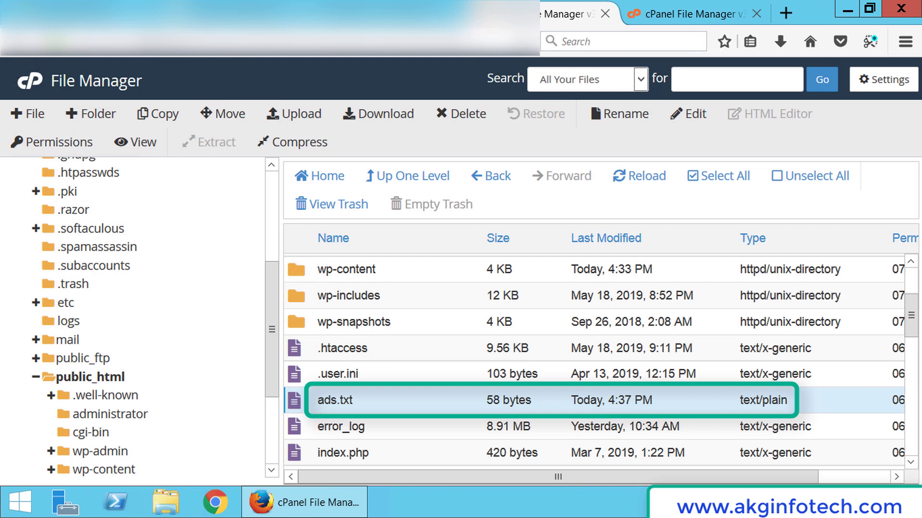
pyautogui.hotkey('ctrl', '-')
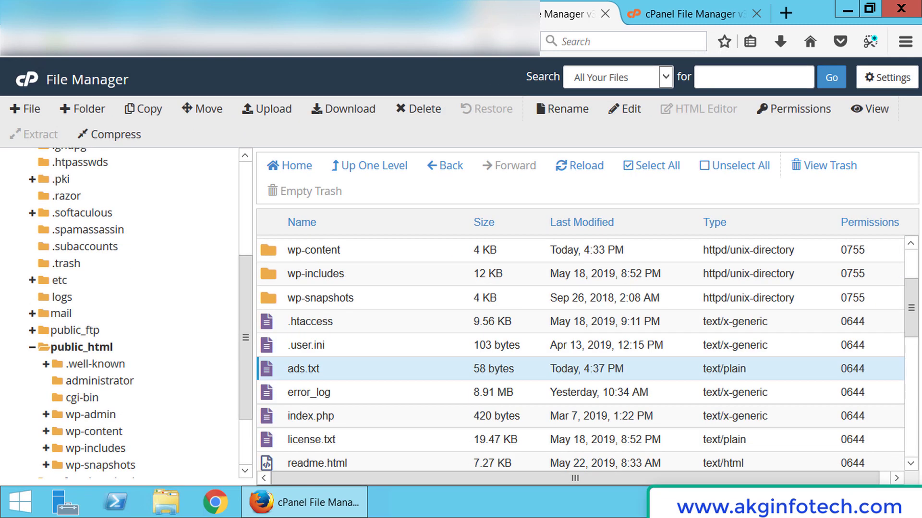
pyautogui.moveTo(610, 368); pyautogui.dragTo(617, 371)
# - Load akginfotech.com/ads.txt in a new tab to view the live file
pyautogui.hotkey('ctrl', 't')
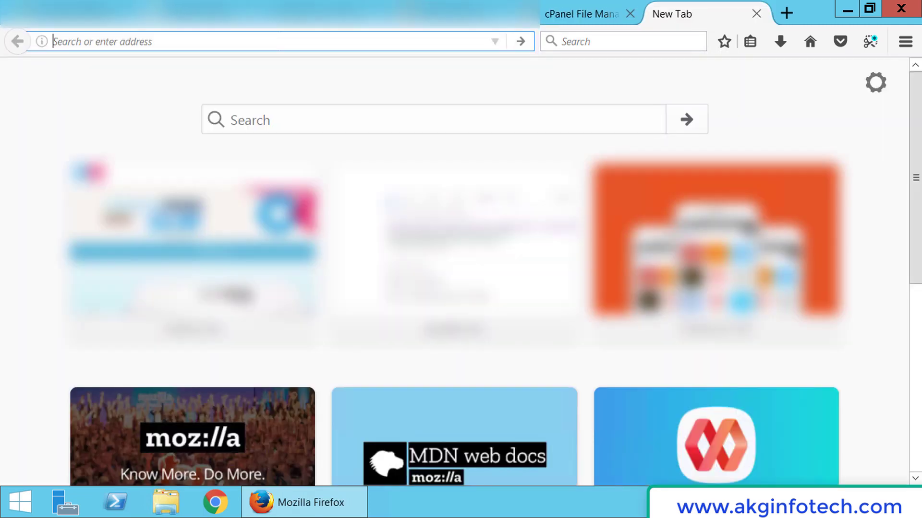
pyautogui.write('akginfotech.com/ads.txt')
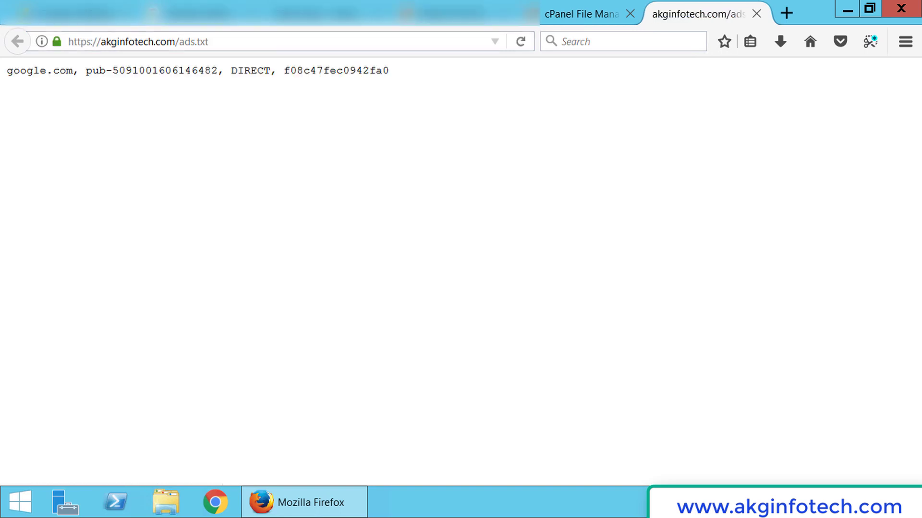
pyautogui.hotkey('ctrl', 'l')
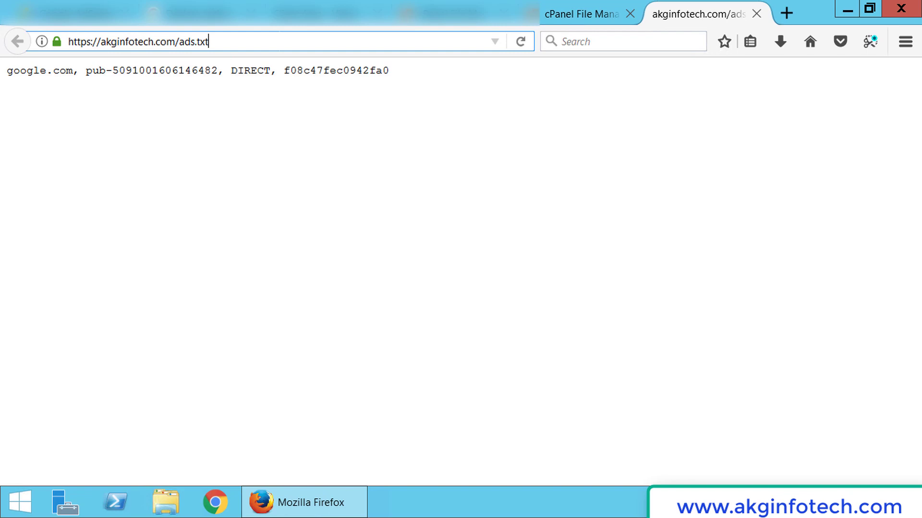
pyautogui.moveTo(208, 42); pyautogui.dragTo(69, 42)
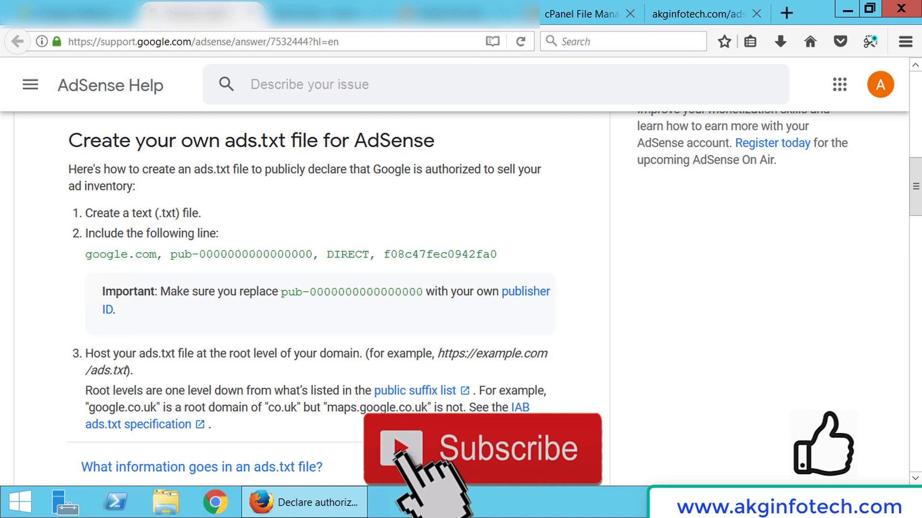
# - Compare the help article's example root ads.txt URL with akginfotech.com/ads.txt and its publisher line
pyautogui.moveTo(436, 354); pyautogui.dragTo(175, 354)
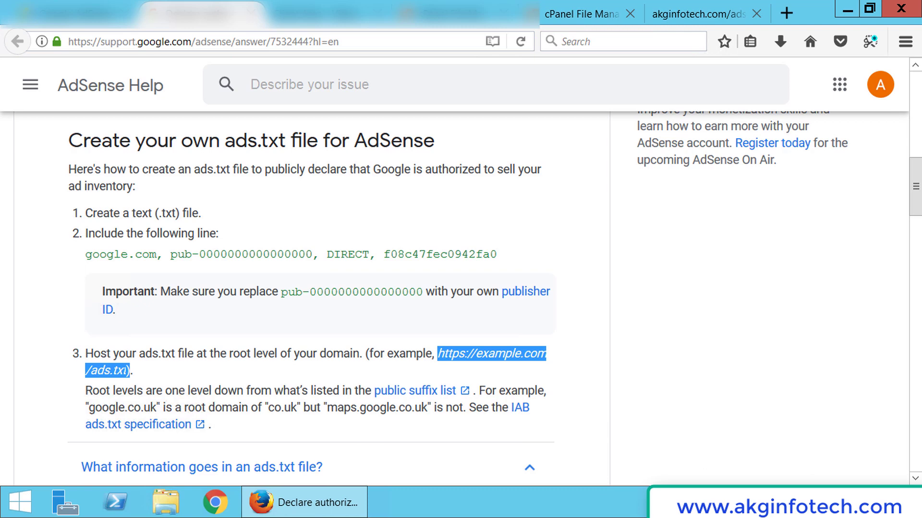
pyautogui.hotkey('ctrl', 'Tab')
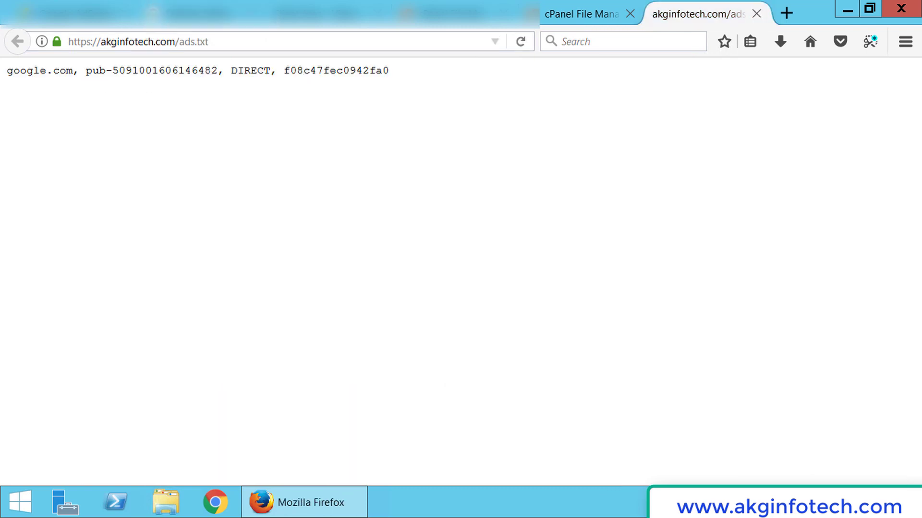
pyautogui.doubleClick(80, 42)
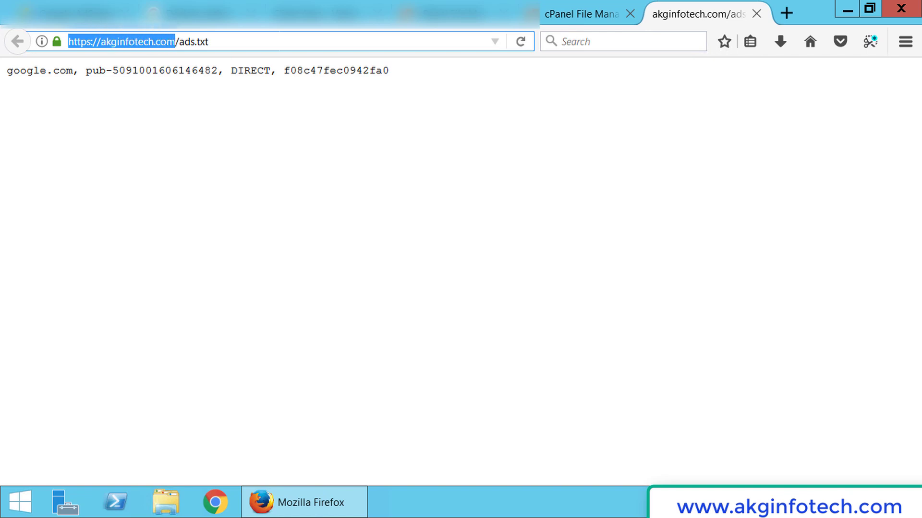
pyautogui.doubleClick(202, 42)
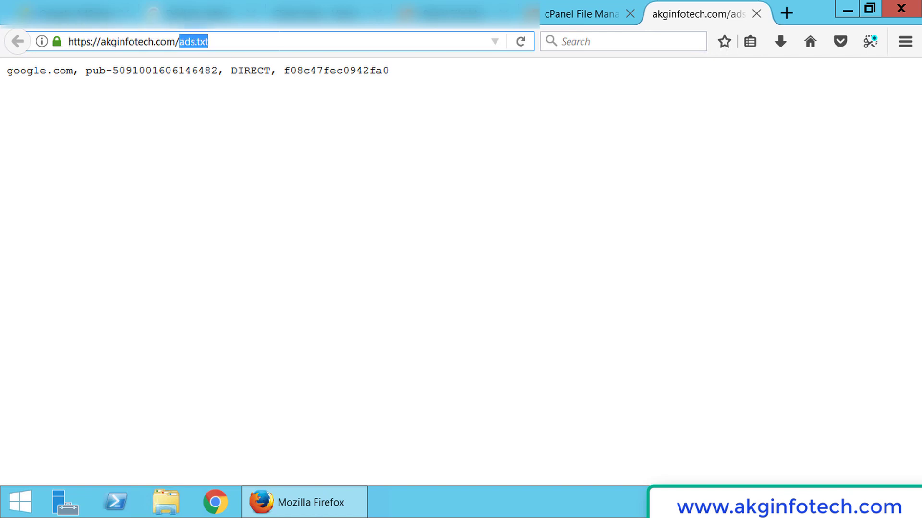
pyautogui.moveTo(388, 71); pyautogui.dragTo(52, 71)
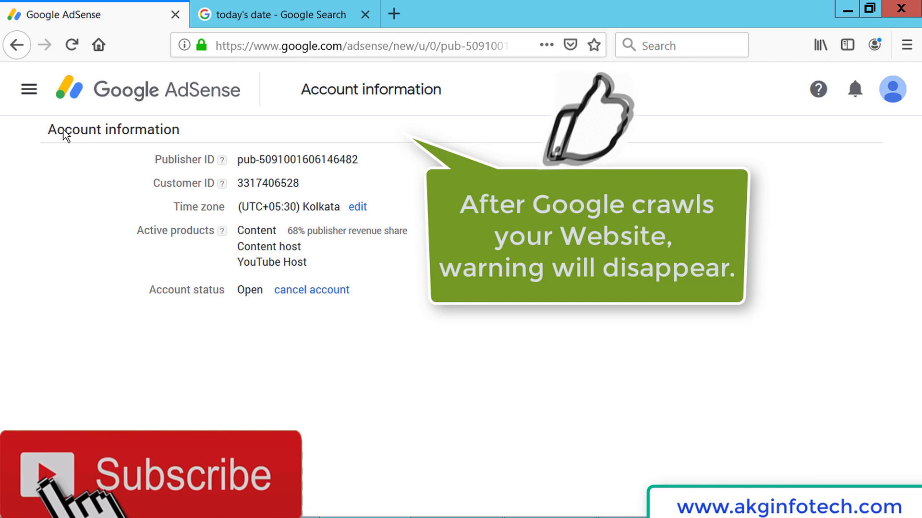
# - Load akginfotech.com/ads.txt in a new browser tab
pyautogui.moveTo(57, 130); pyautogui.dragTo(189, 137)
pyautogui.click(190, 137)
pyautogui.click(260, 19)
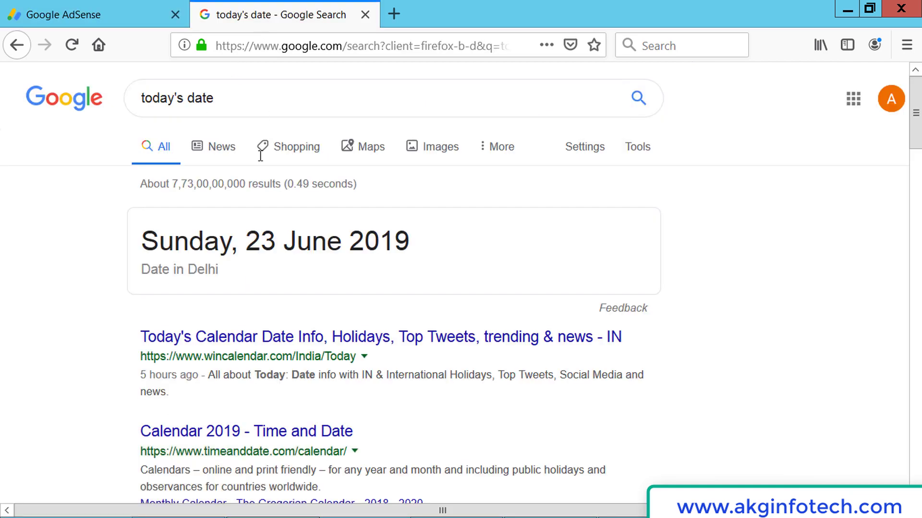
pyautogui.click(394, 13)
pyautogui.write('akginfotech.com/ads.txt')
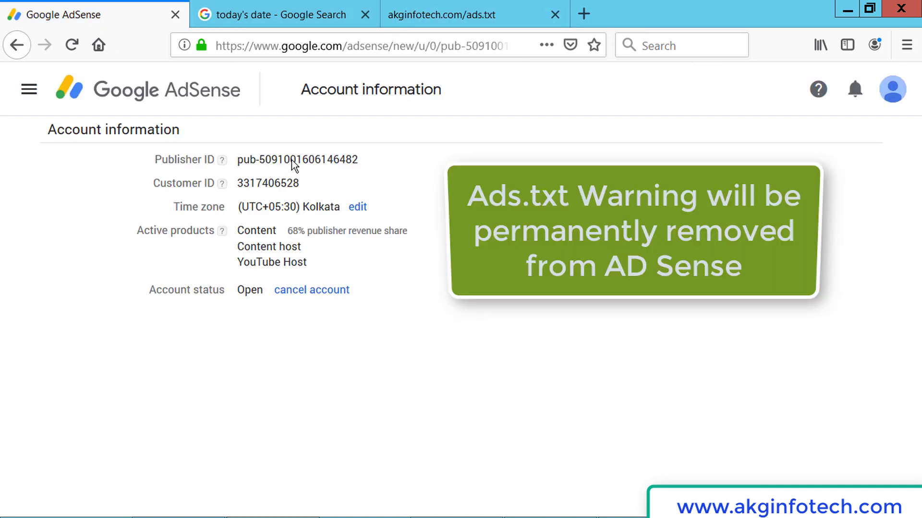
# - Compare the AdSense Publisher ID with the publisher ID in the live ads.txt
pyautogui.moveTo(260, 160); pyautogui.dragTo(336, 161)
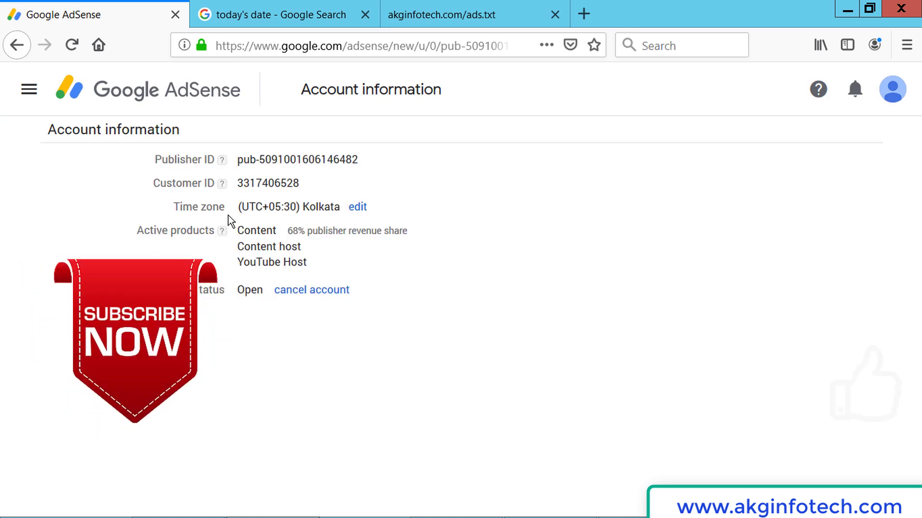
pyautogui.moveTo(259, 160); pyautogui.dragTo(361, 159)
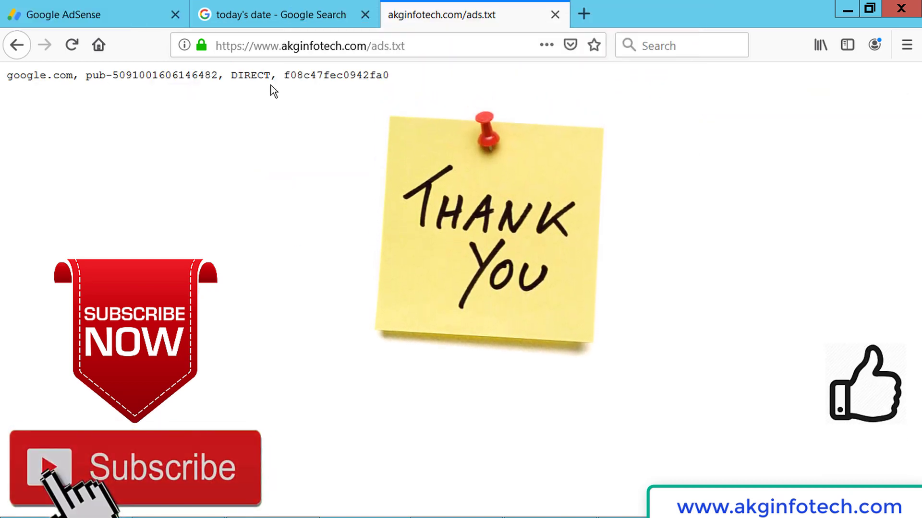
pyautogui.moveTo(113, 76); pyautogui.dragTo(217, 76)
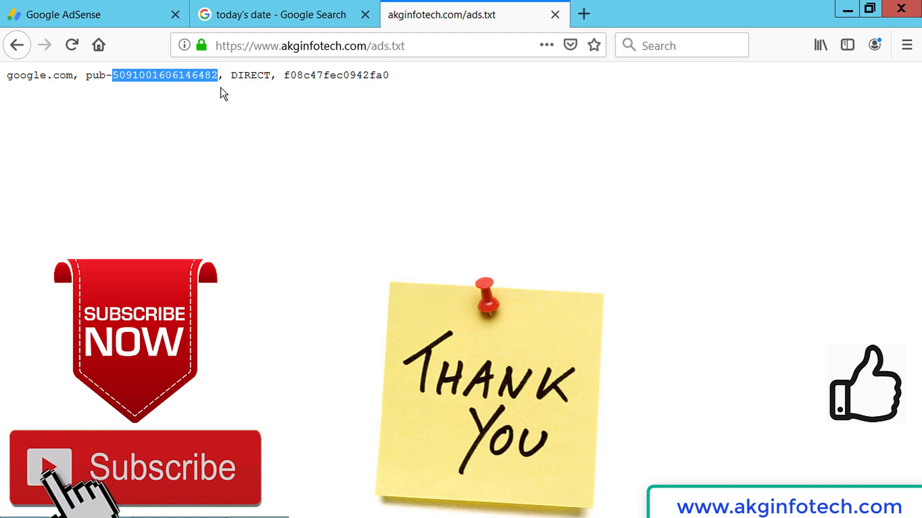
pyautogui.click(100, 22)
pyautogui.click(288, 228)
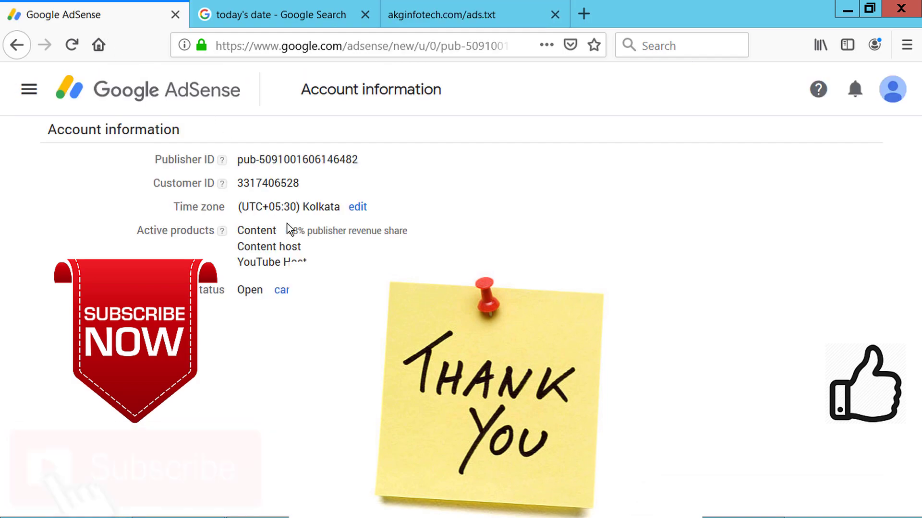